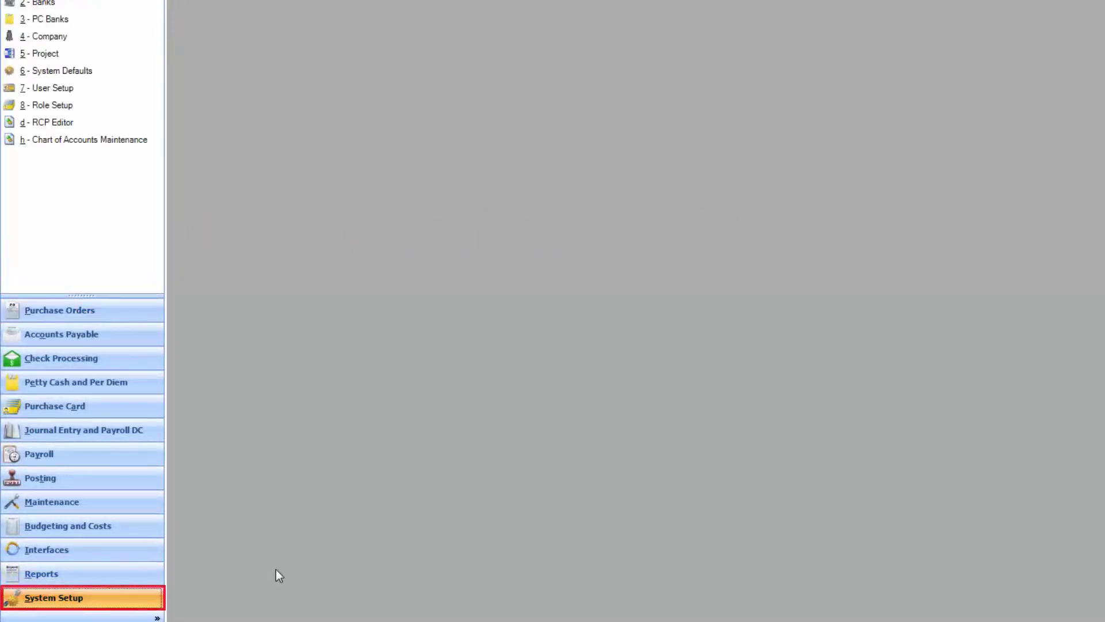
# - Open a new Role Privilege Setup form from Role Setup in the System Setup pane
pyautogui.click(52, 106)
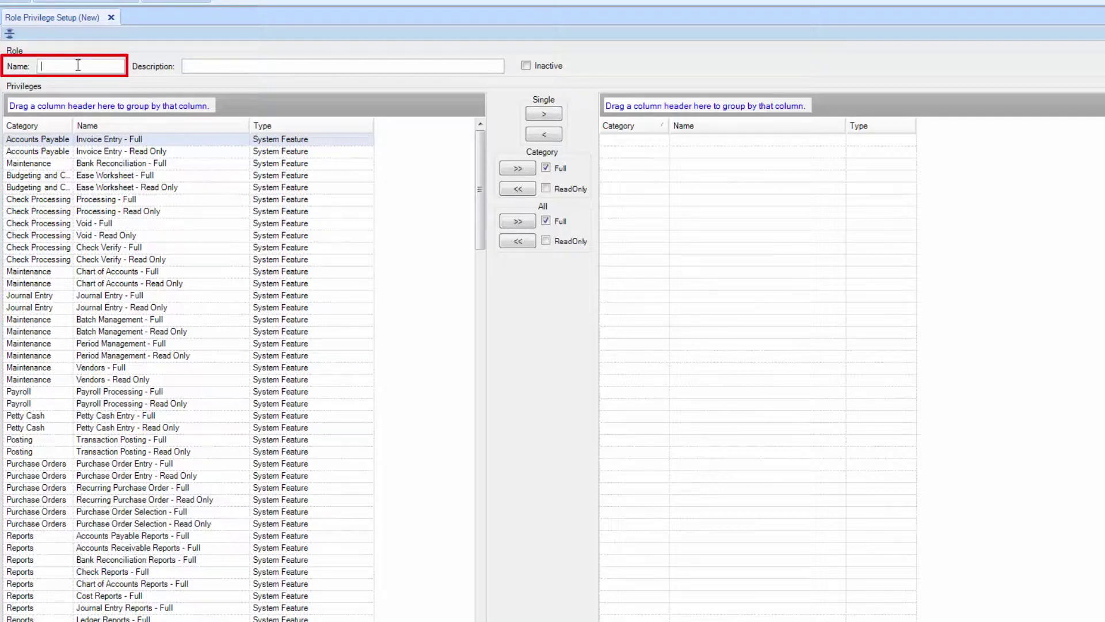
# - Name the role Clerk with description 'Read only access for several roles, and check processing'
pyautogui.write('Clerk')
pyautogui.press('Tab')
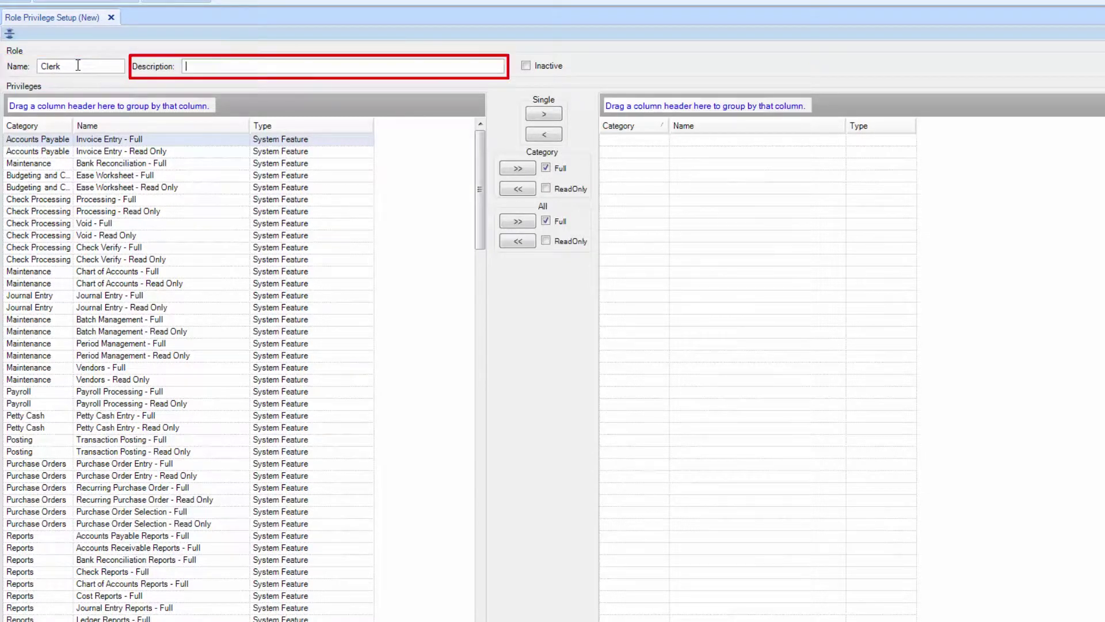
pyautogui.write('Read only access fo')
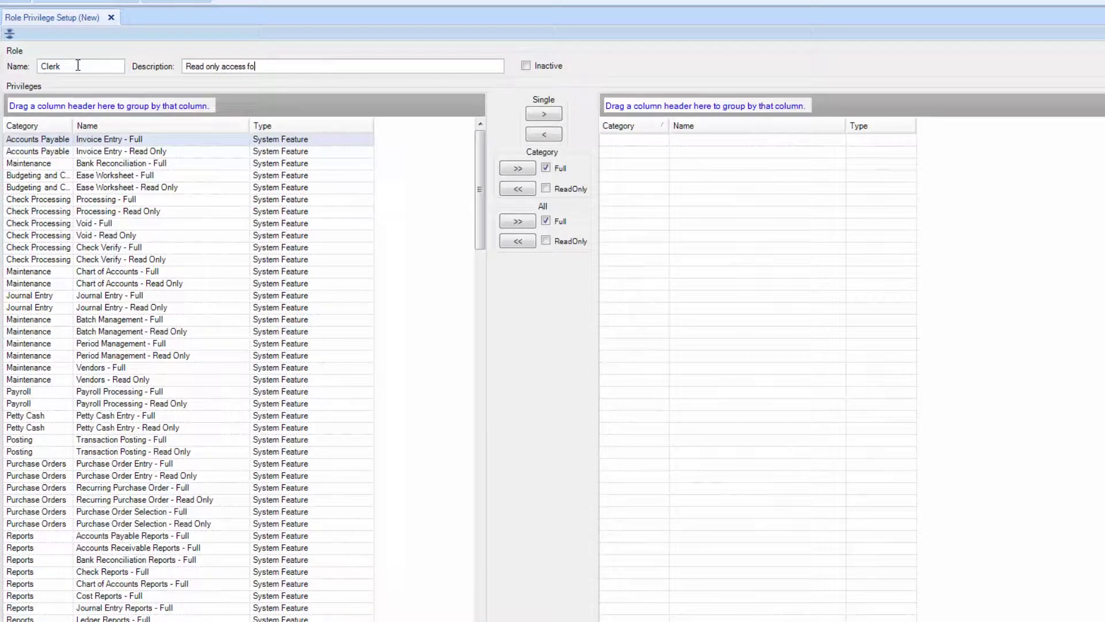
pyautogui.write('r several roles, and check processing')
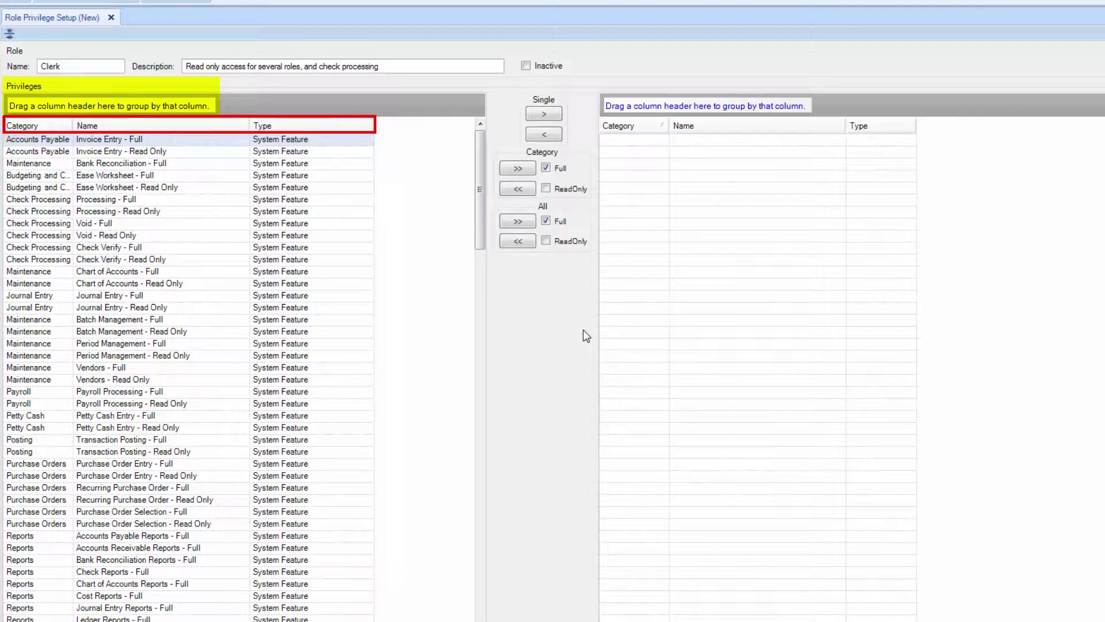
# - Group available privileges by Category to view Check Processing's nine privileges, then remove the grouping
pyautogui.click(29, 139)
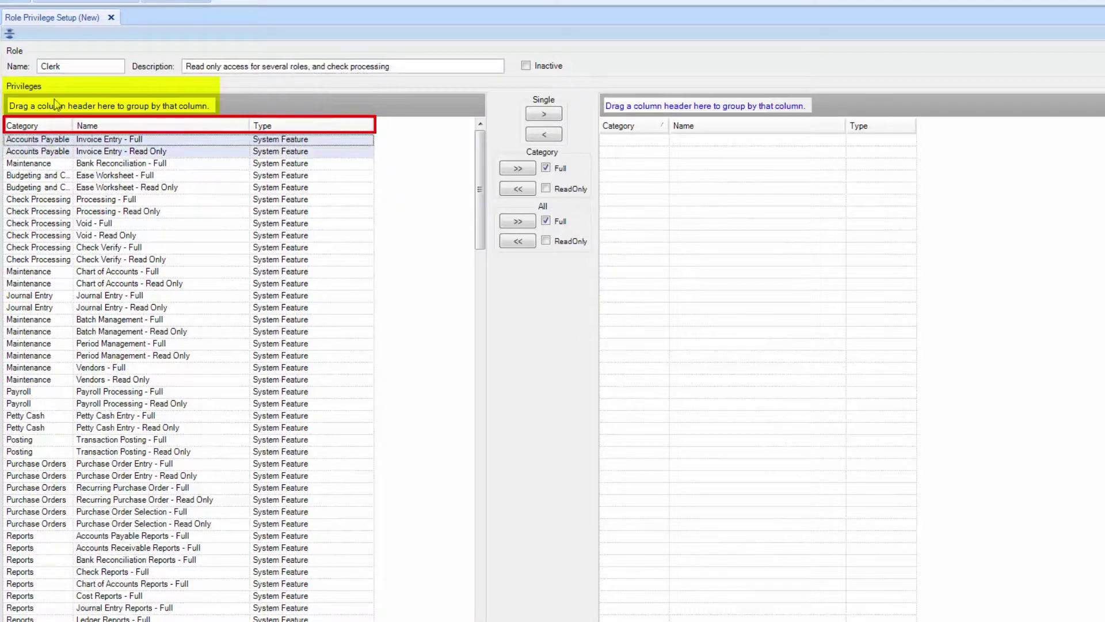
pyautogui.moveTo(35, 127); pyautogui.dragTo(54, 105)
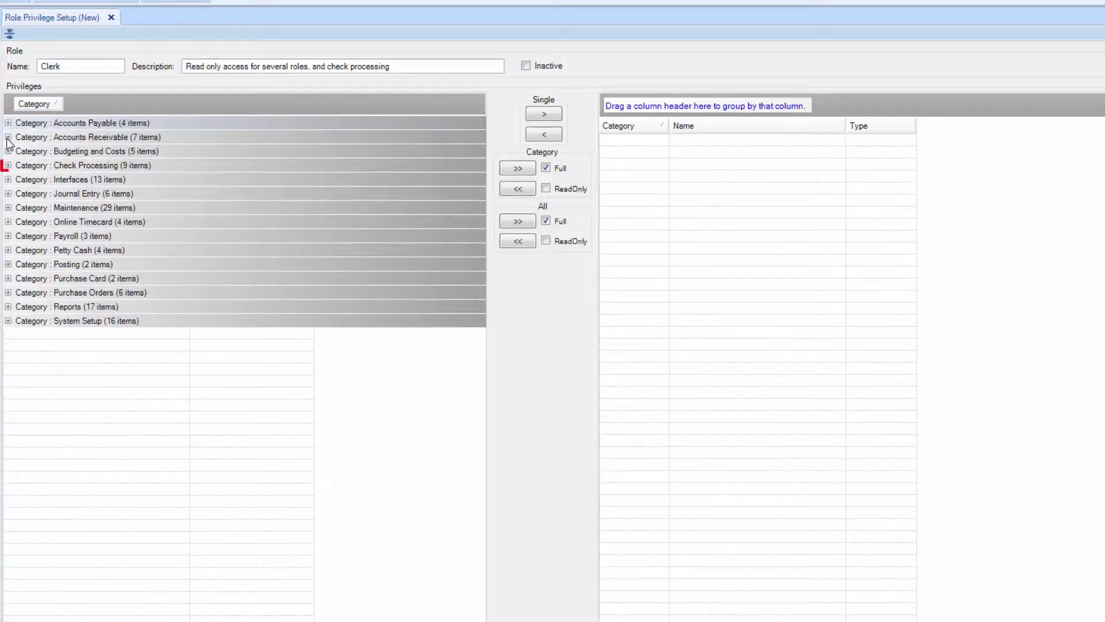
pyautogui.click(8, 165)
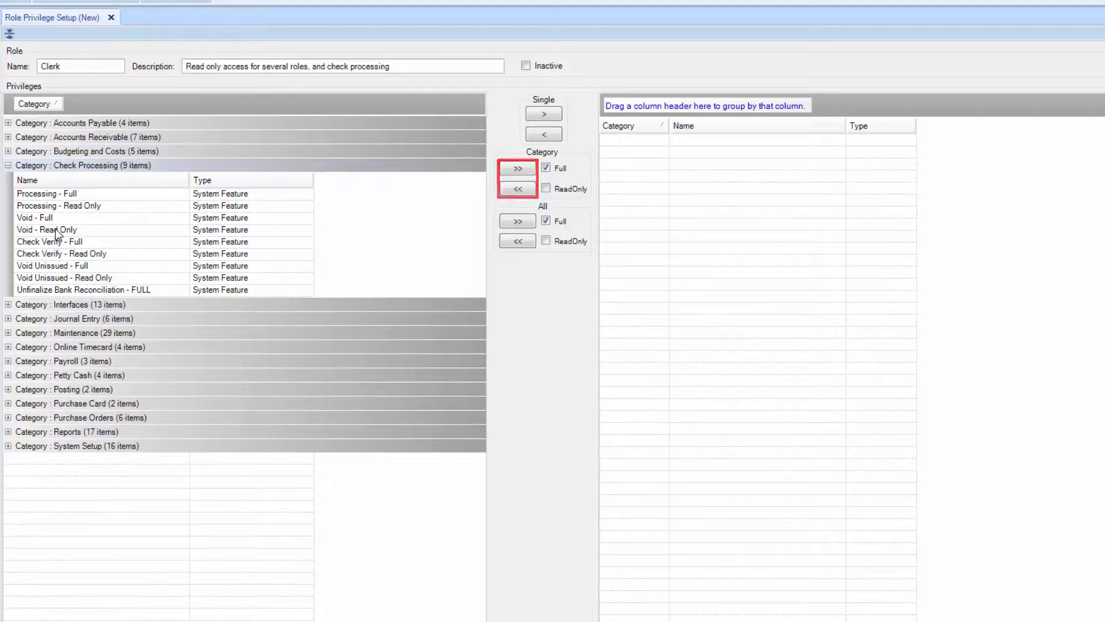
pyautogui.click(47, 107)
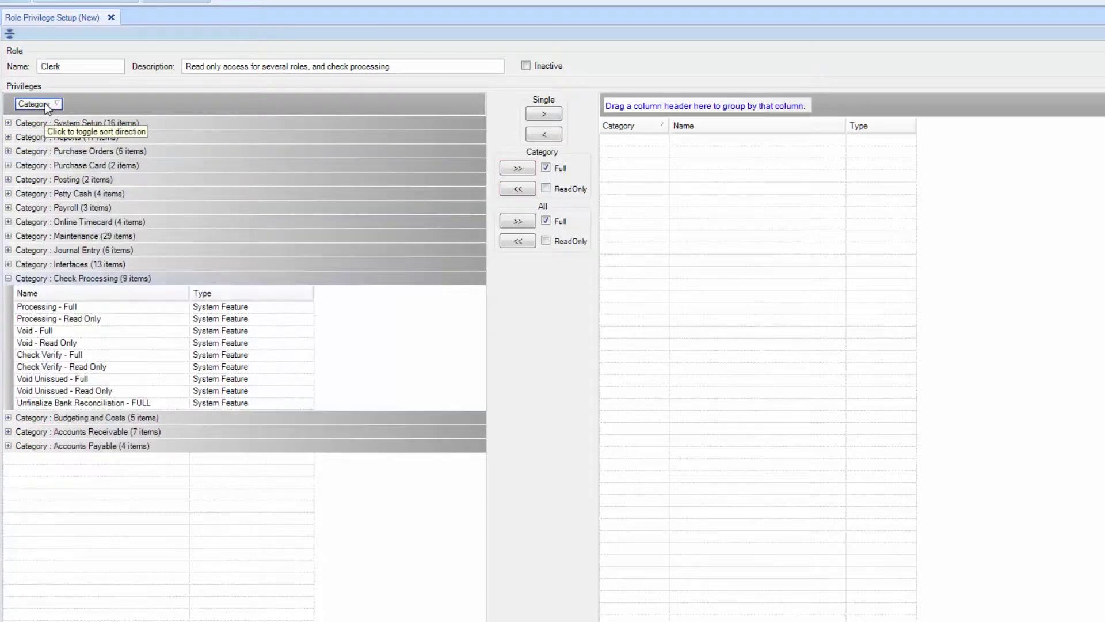
pyautogui.moveTo(47, 107); pyautogui.dragTo(48, 167)
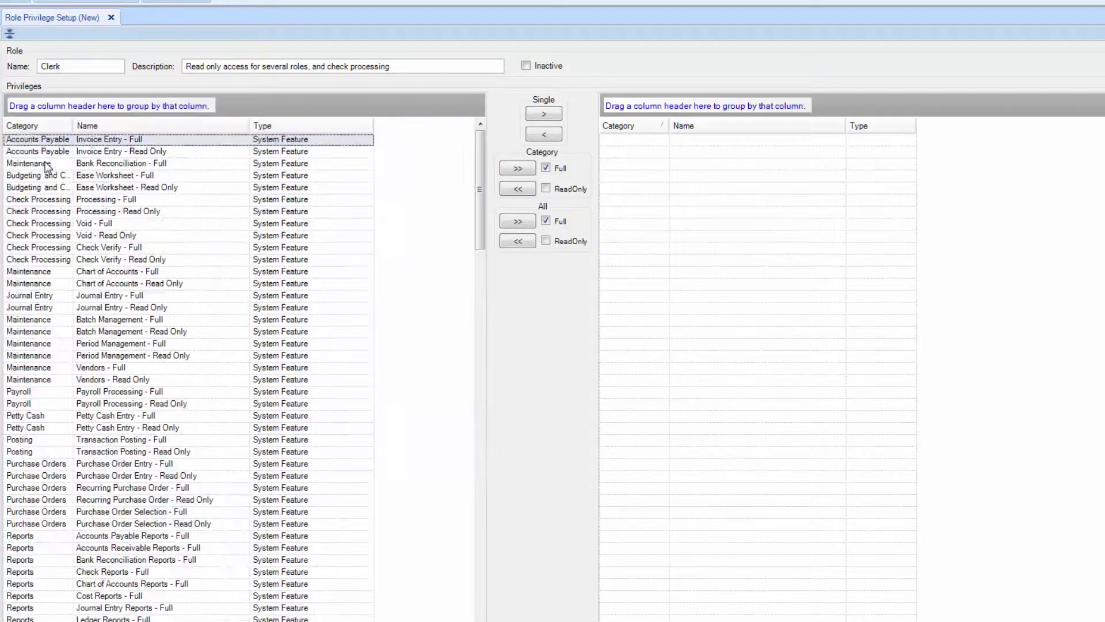
# - Assign Clerk the Accounts Payable and read-only Maintenance privileges, then save the role
pyautogui.click(518, 168)
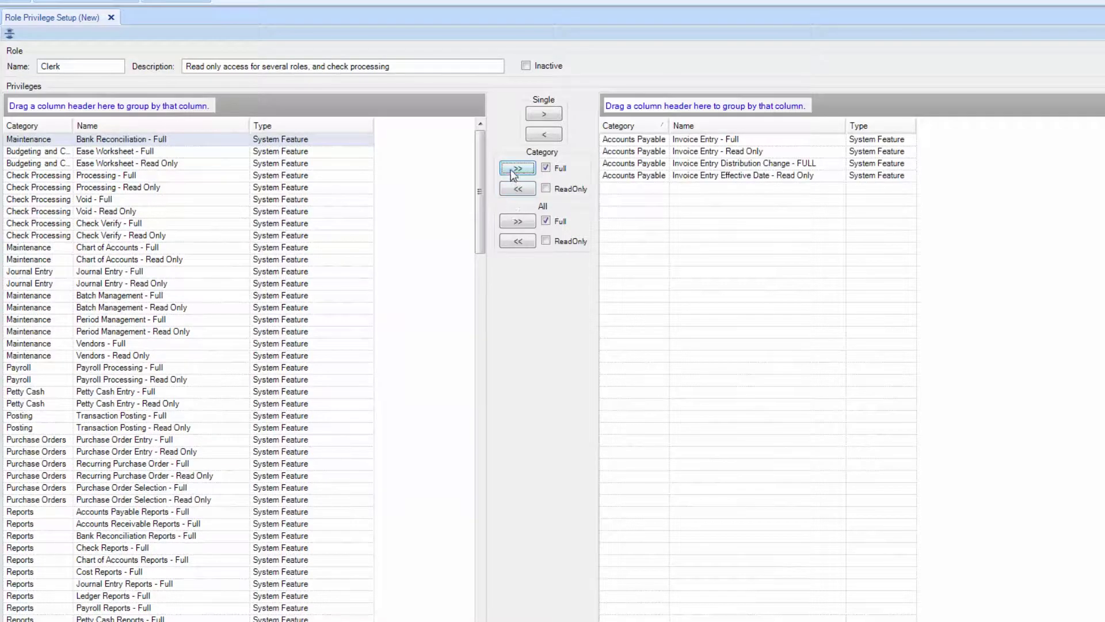
pyautogui.click(517, 187)
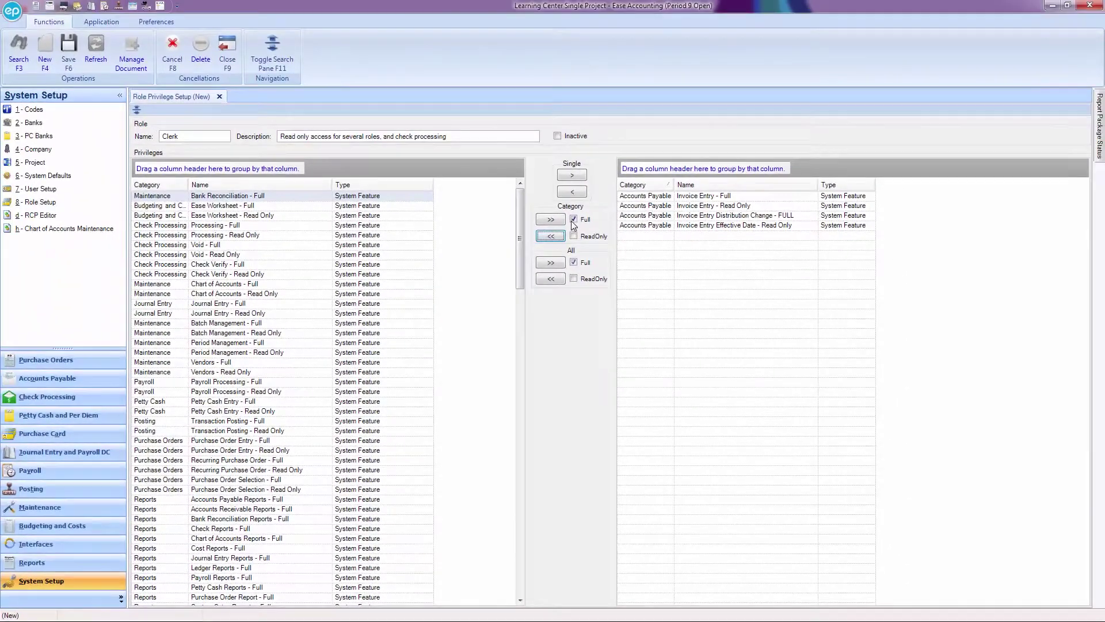
pyautogui.click(560, 212)
pyautogui.click(551, 221)
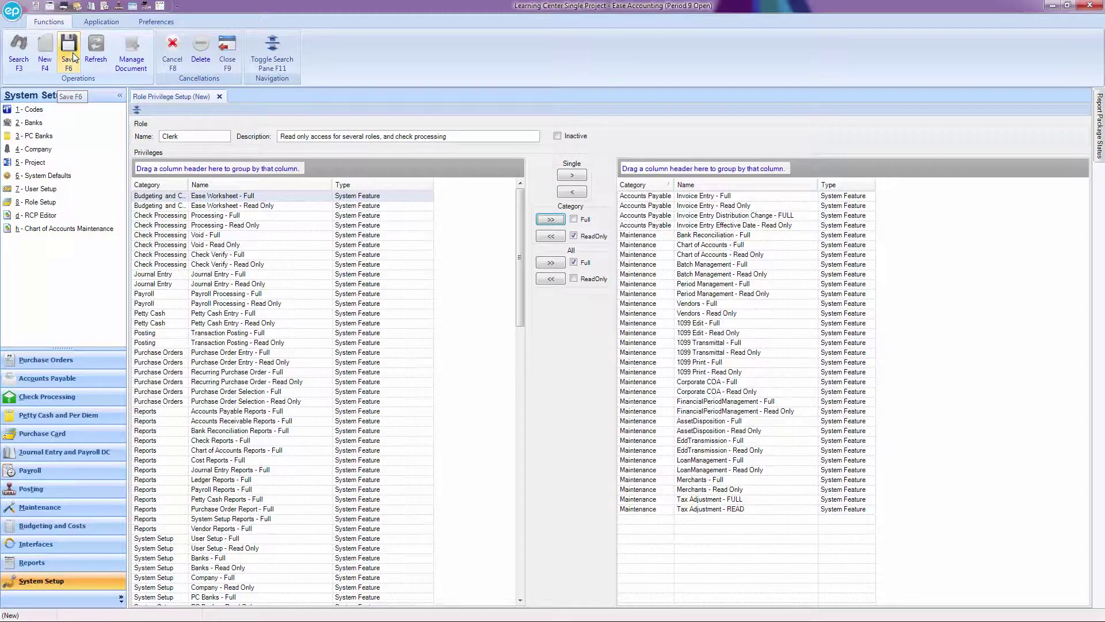
pyautogui.click(73, 53)
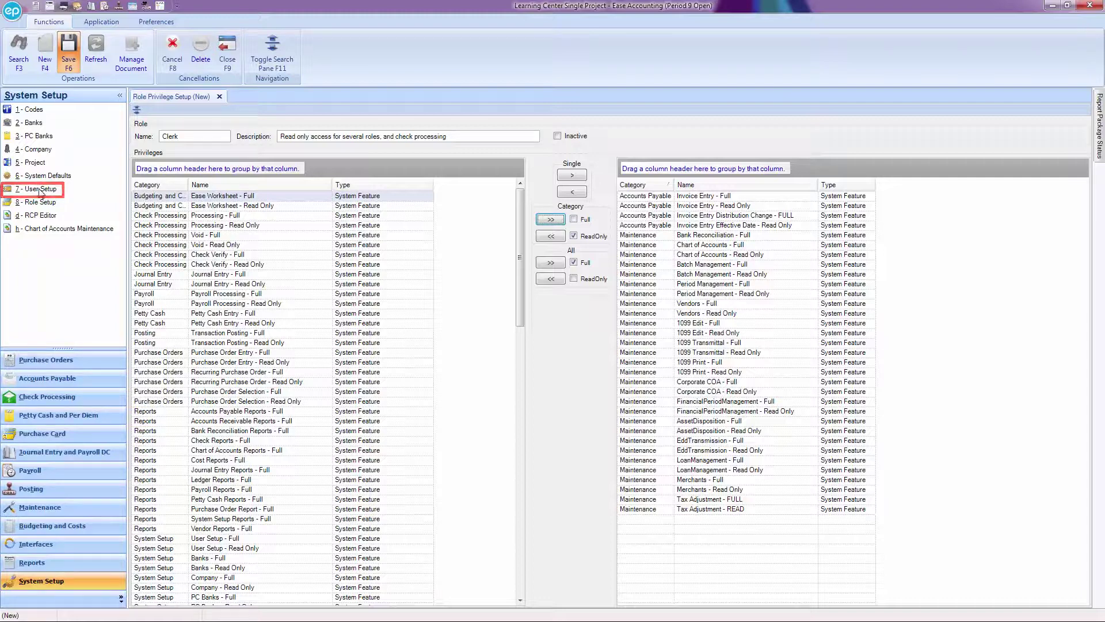
pyautogui.click(40, 189)
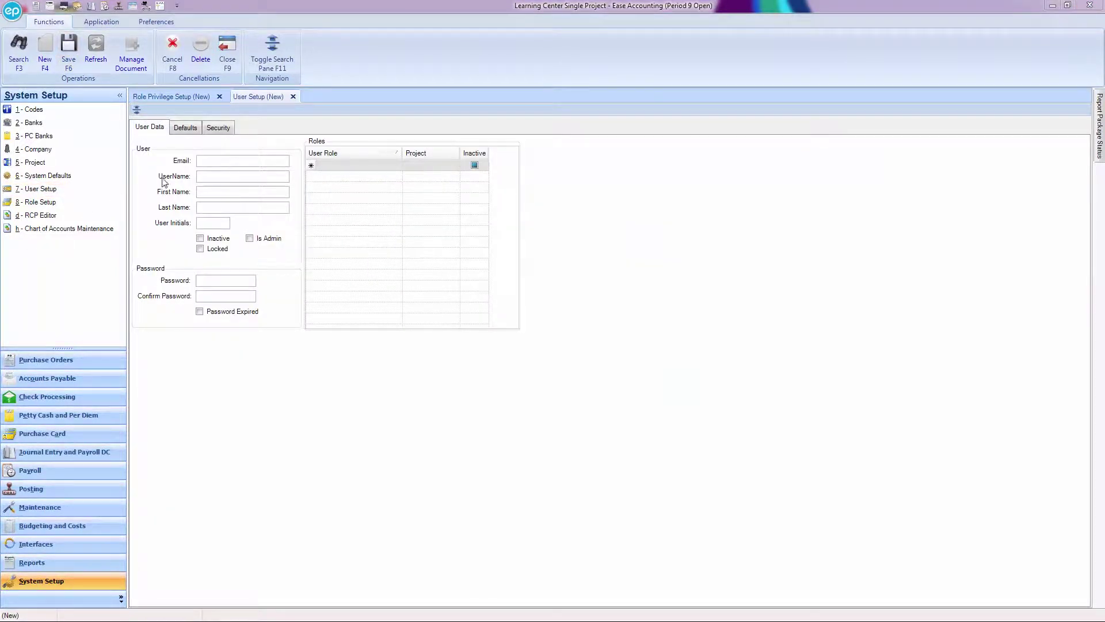
# - Enter the new user's e-mail address, letting the username auto-fill, plus first and last name
pyautogui.click(207, 162)
pyautogui.press('Tab')
pyautogui.press('Tab')
pyautogui.write('John')
pyautogui.press('Tab')
pyautogui.write('Smith')
pyautogui.press('Tab')
pyautogui.press('Tab')
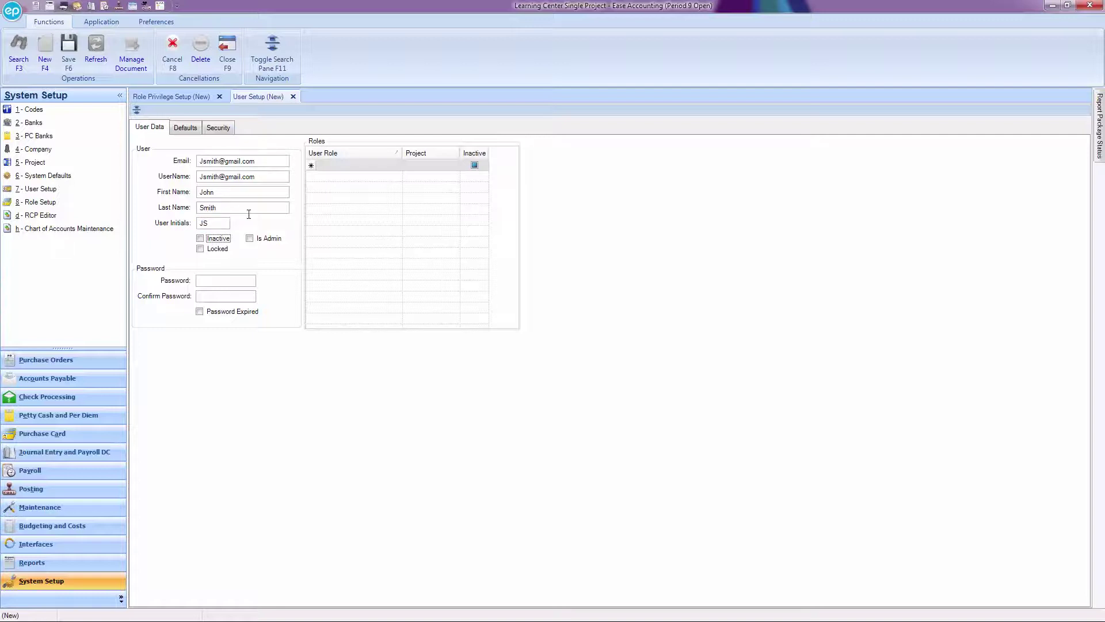
# - Enter the user's password and confirm it
pyautogui.click(215, 282)
pyautogui.write('********')
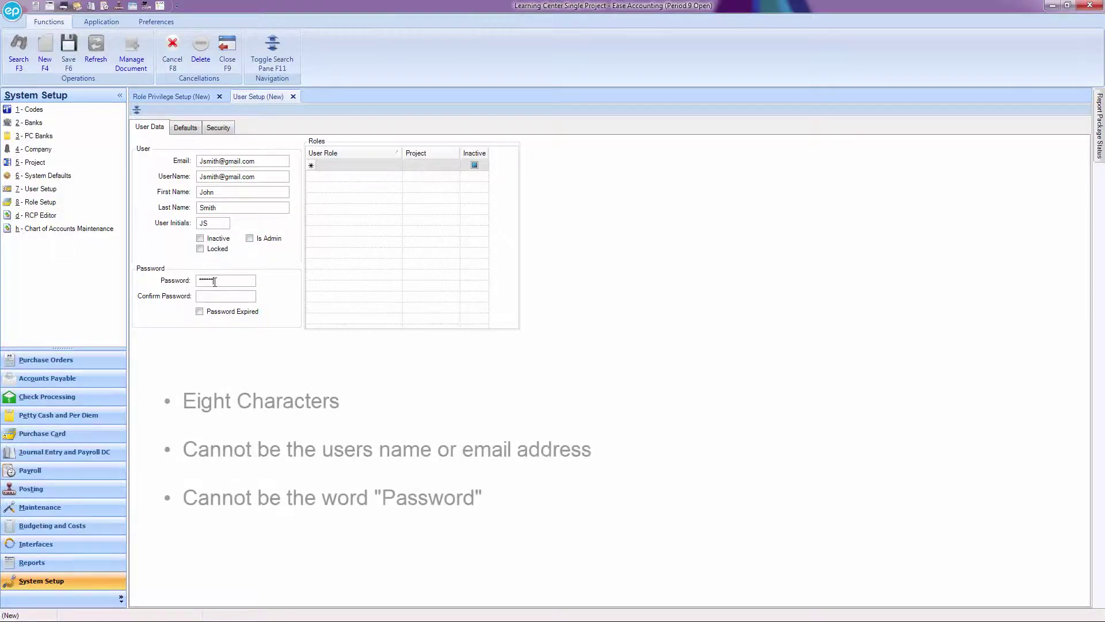
pyautogui.press('Tab')
pyautogui.write('****')
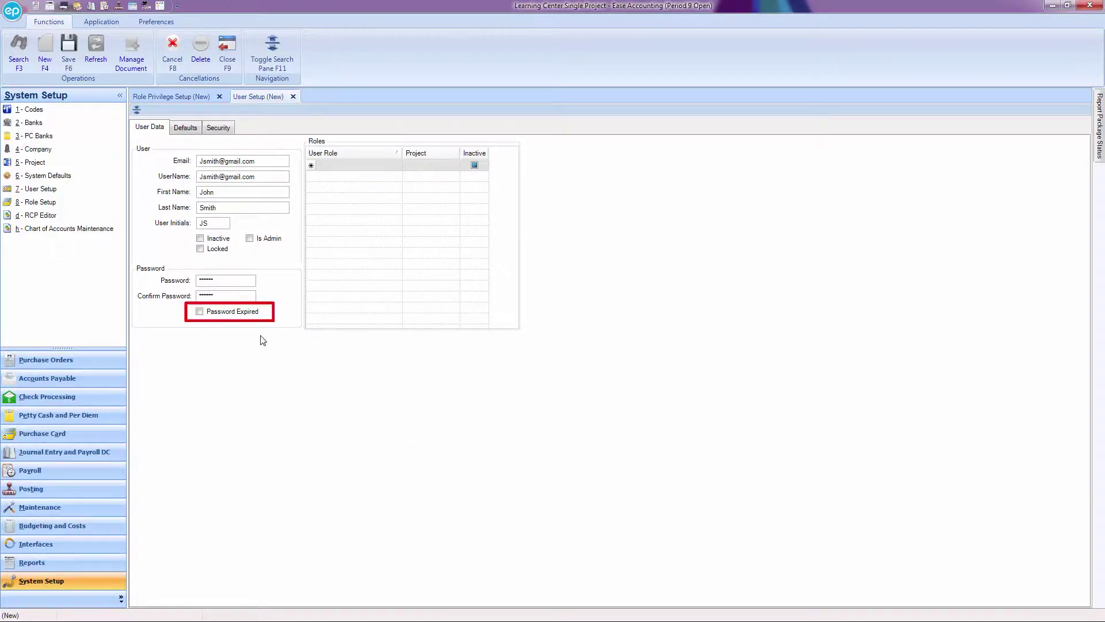
# - Mark the password expired, assign the Clerk role, save the user, and view Defaults
pyautogui.click(200, 312)
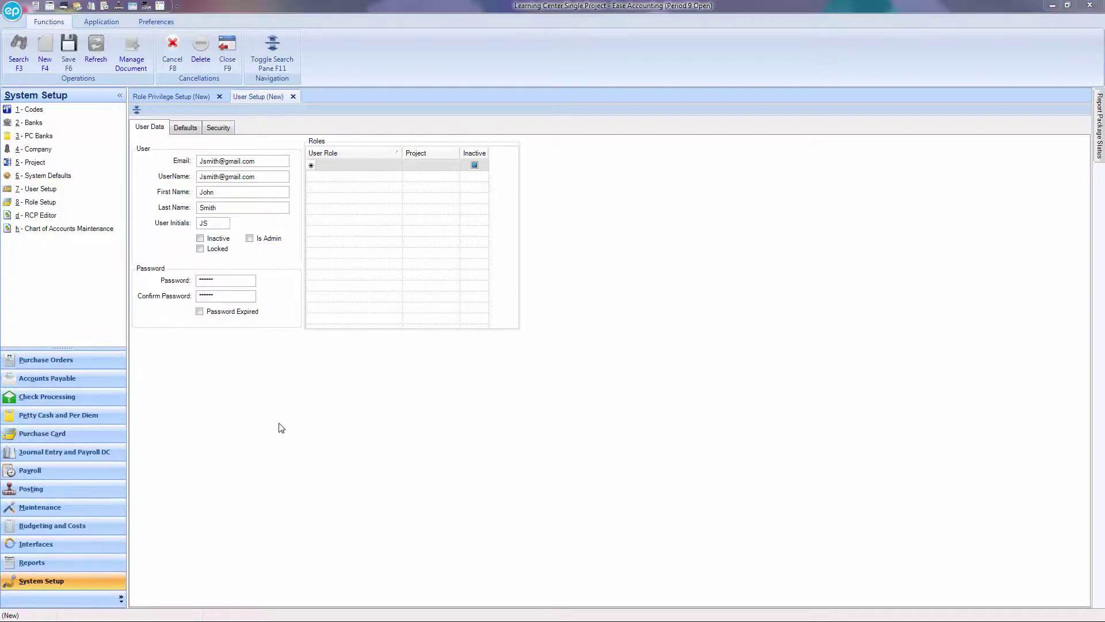
pyautogui.click(396, 165)
pyautogui.scroll(-1, 425, 236)
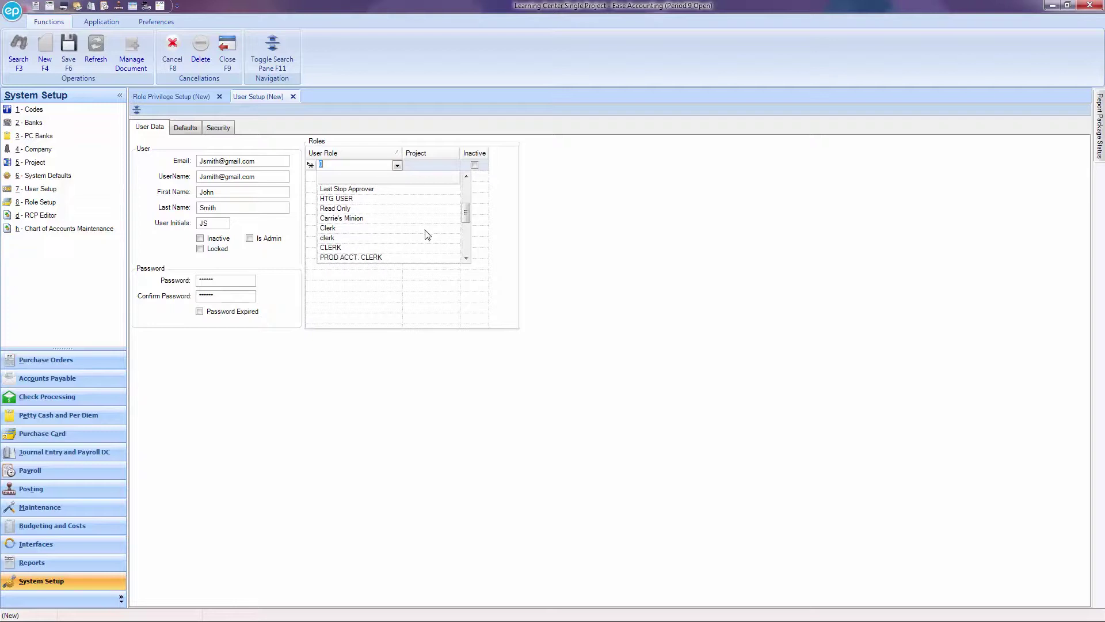
pyautogui.click(375, 232)
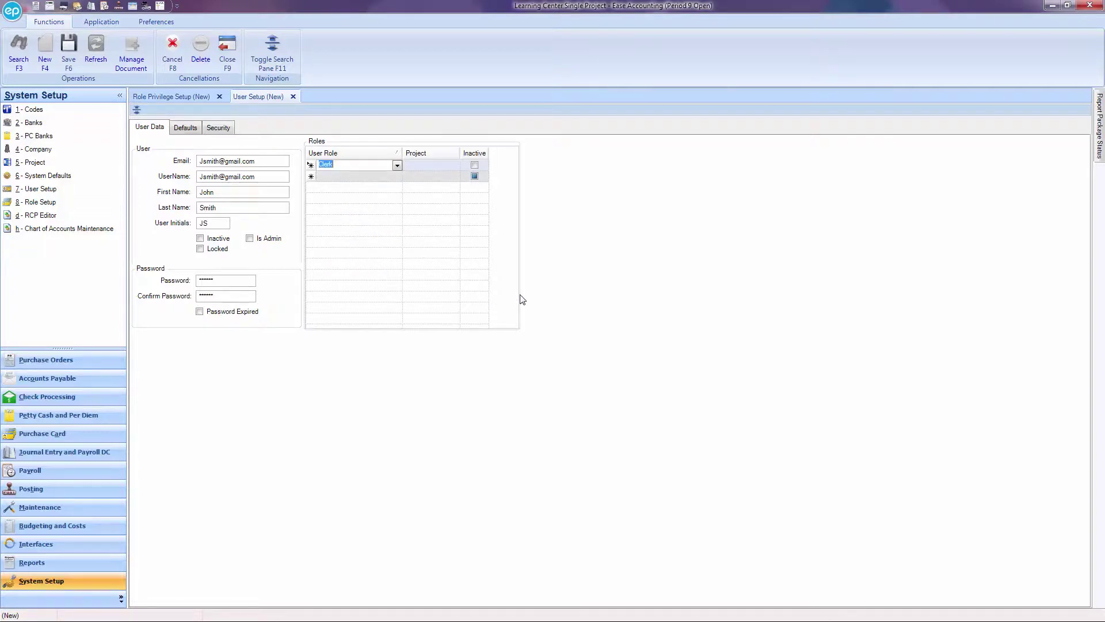
pyautogui.click(69, 52)
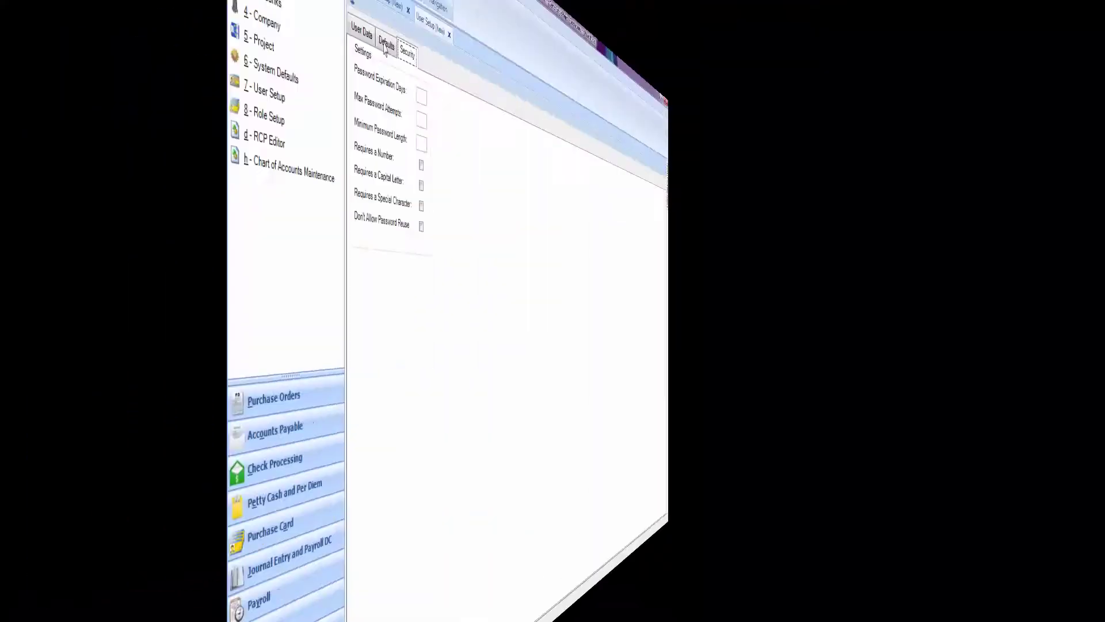
pyautogui.click(185, 128)
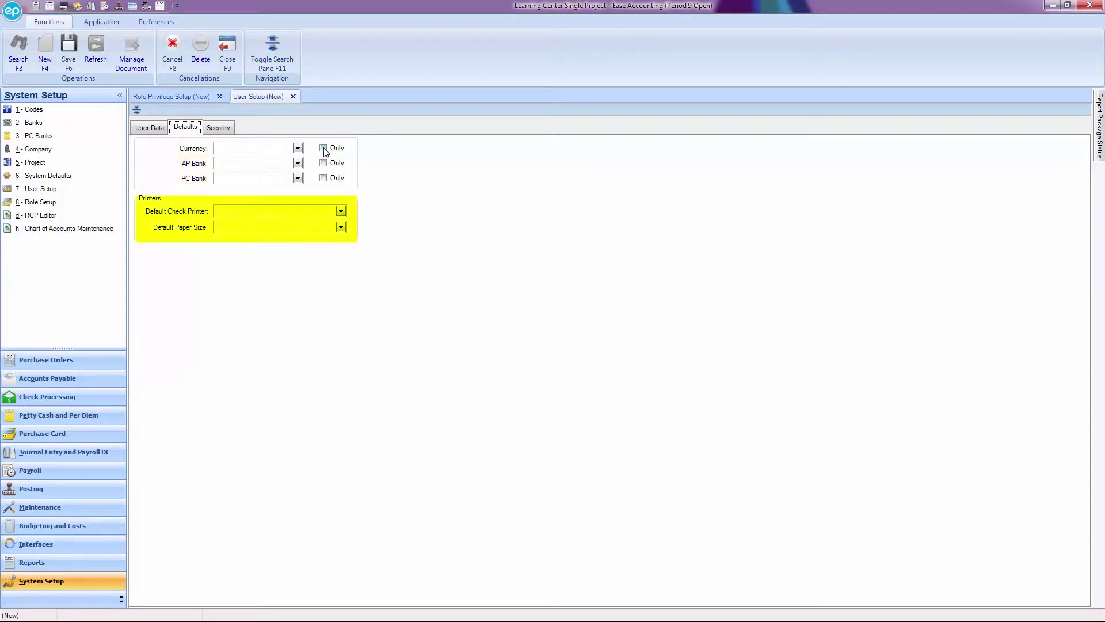
# - Set default currency to USD with Only ticked, and AP Bank to BofA
pyautogui.click(297, 148)
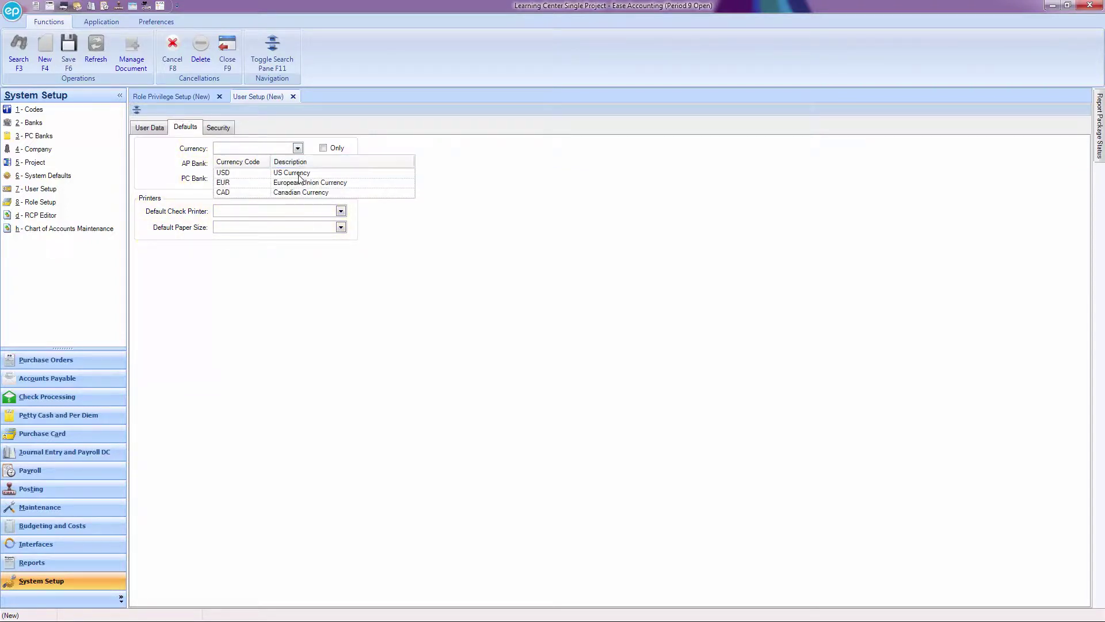
pyautogui.click(299, 175)
pyautogui.click(323, 148)
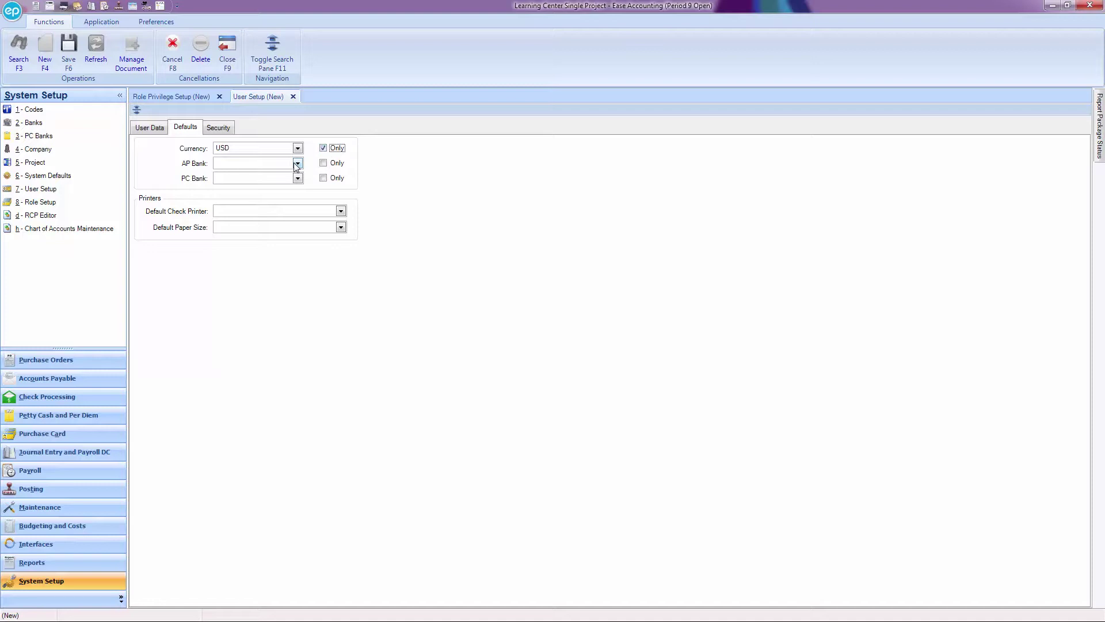
pyautogui.click(300, 164)
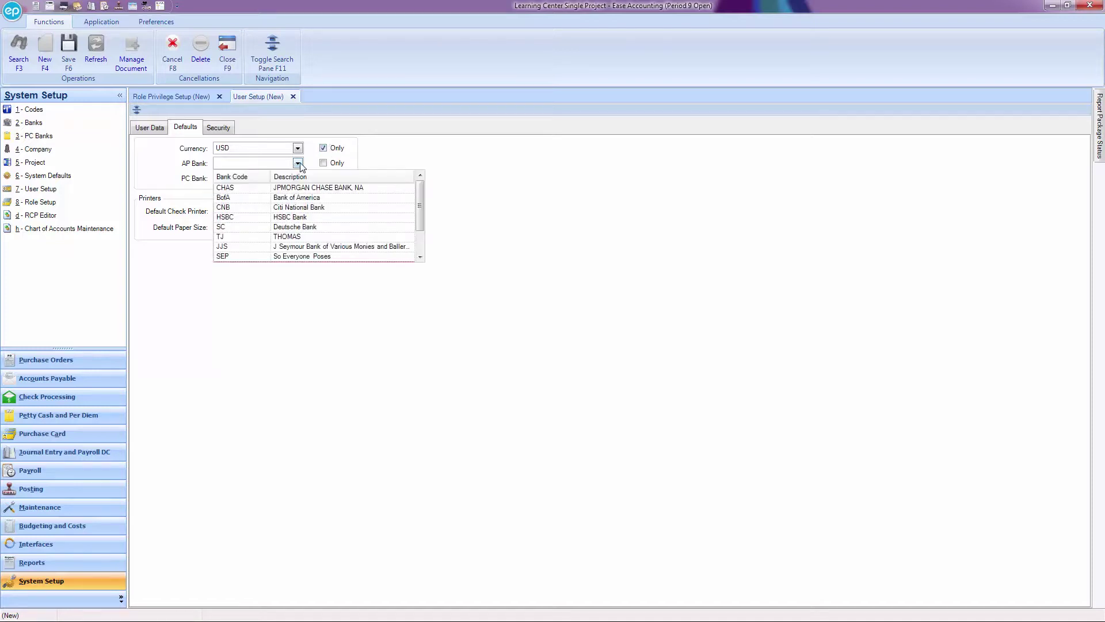
pyautogui.click(303, 198)
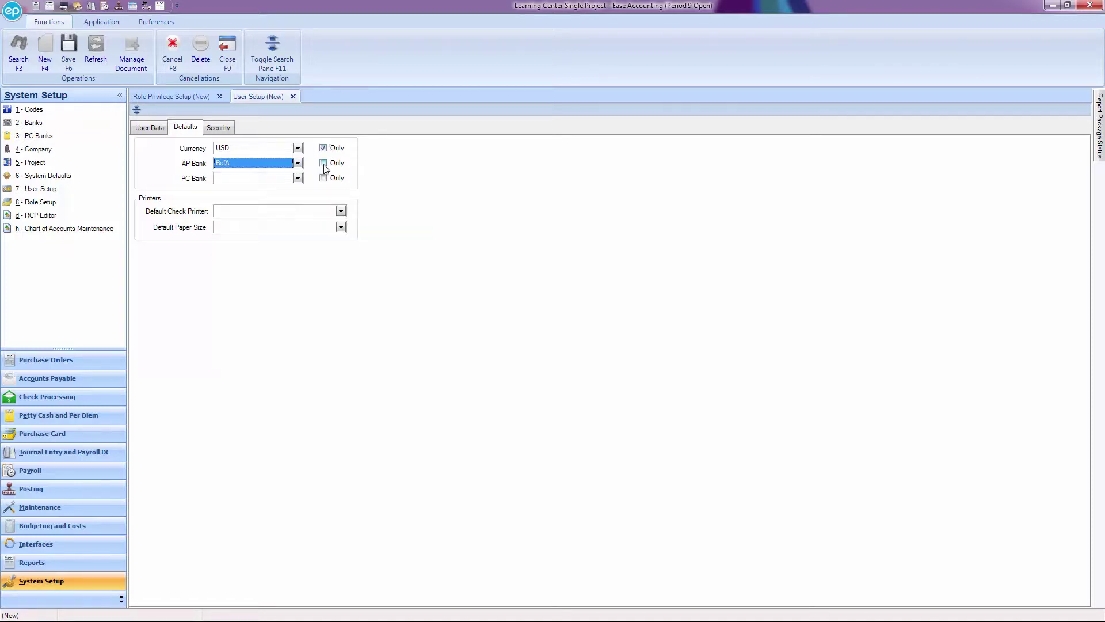
# - Leave the PC Bank and check printer defaults blank
pyautogui.click(299, 179)
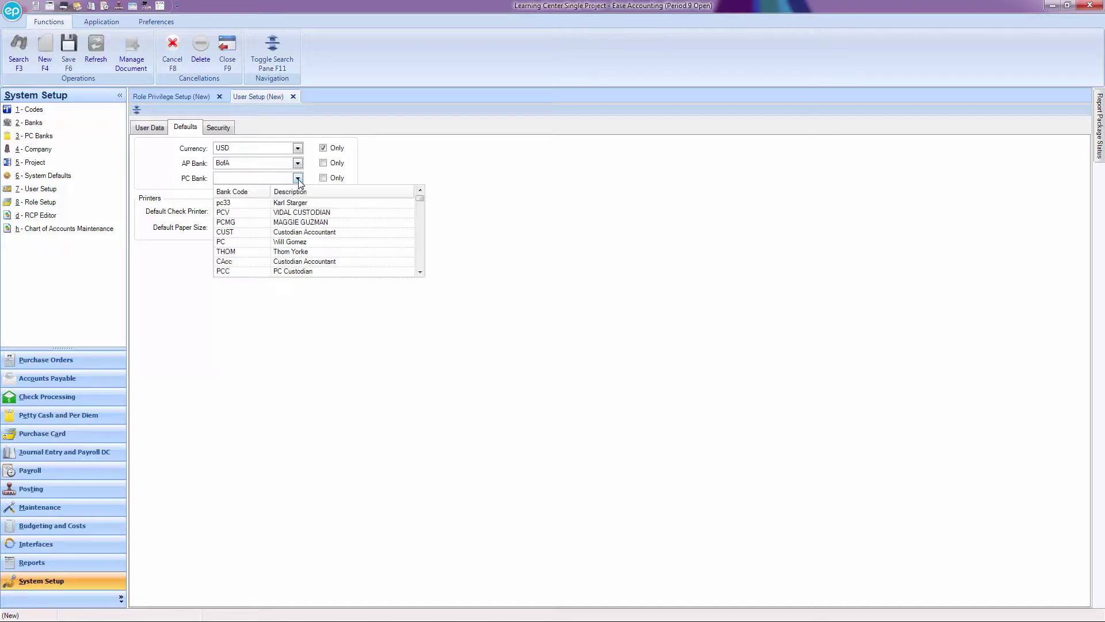
pyautogui.click(298, 178)
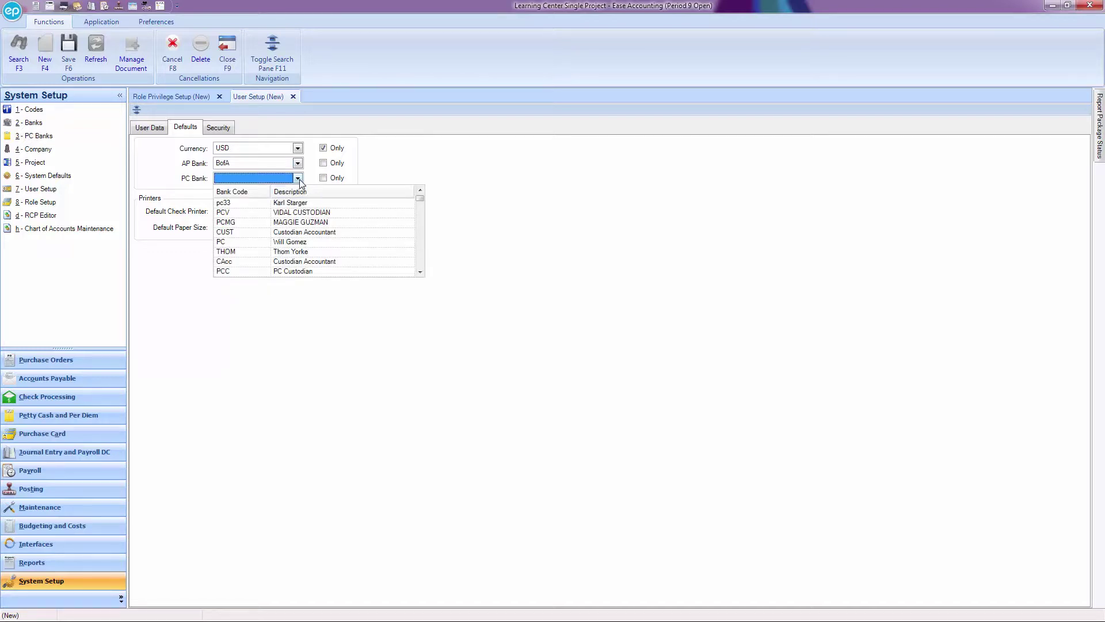
pyautogui.click(341, 212)
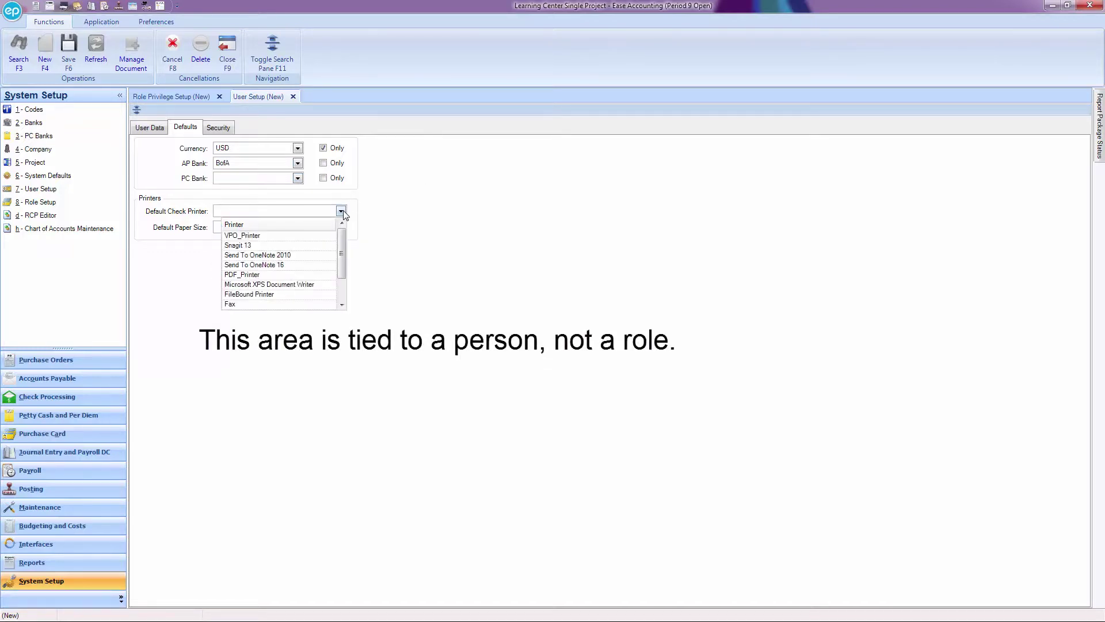
pyautogui.click(342, 213)
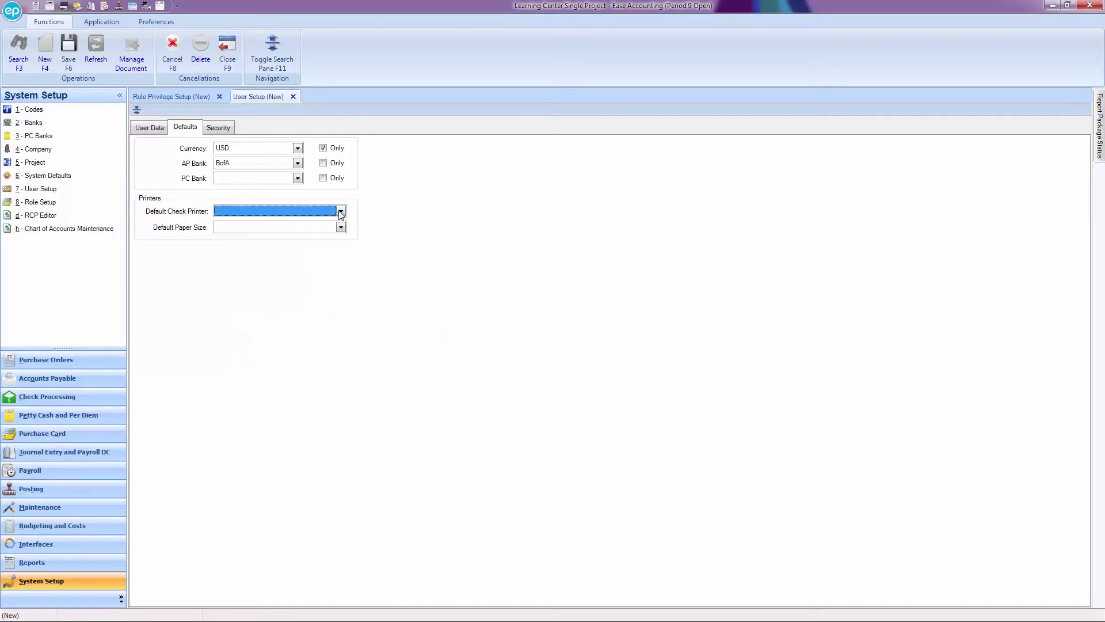